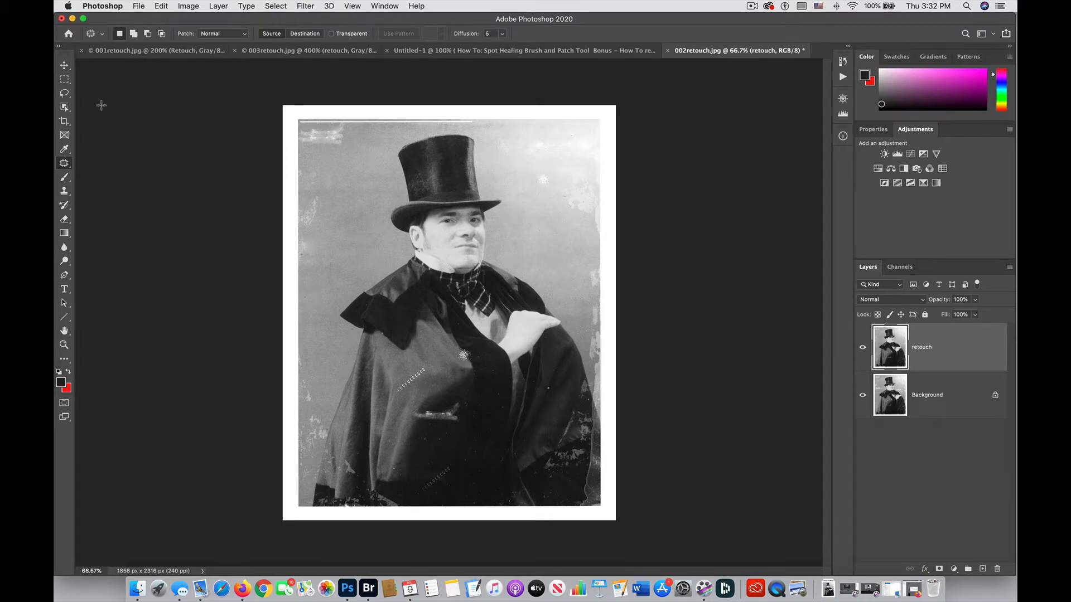
Step: Zoom in to 200% and draw a rectangular marquee selection from the photo's upper-left corner, aligned inside the white border
left_click(68, 82)
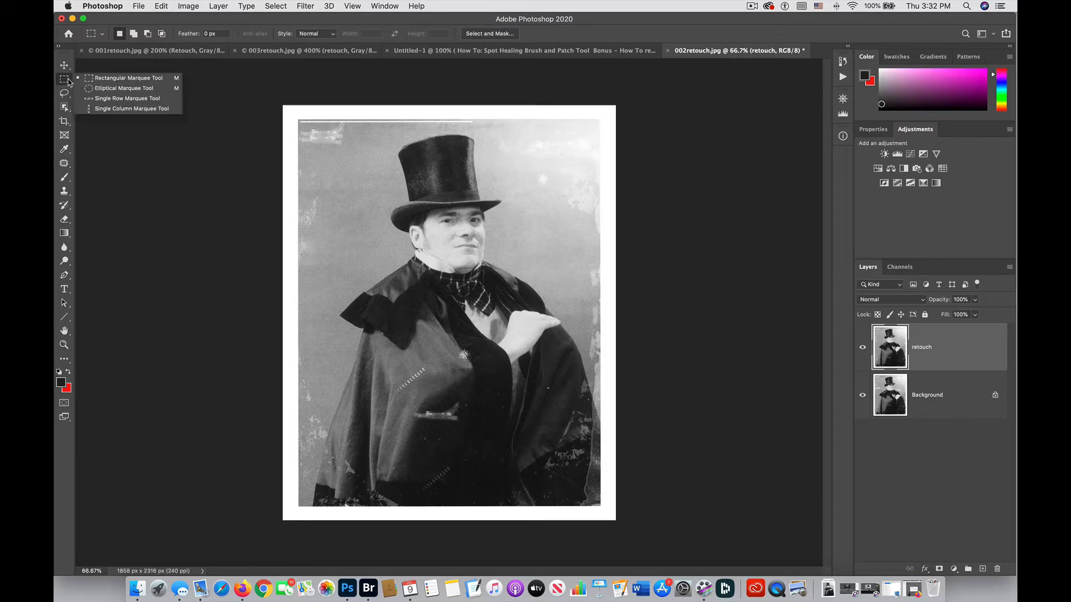
left_click(99, 81)
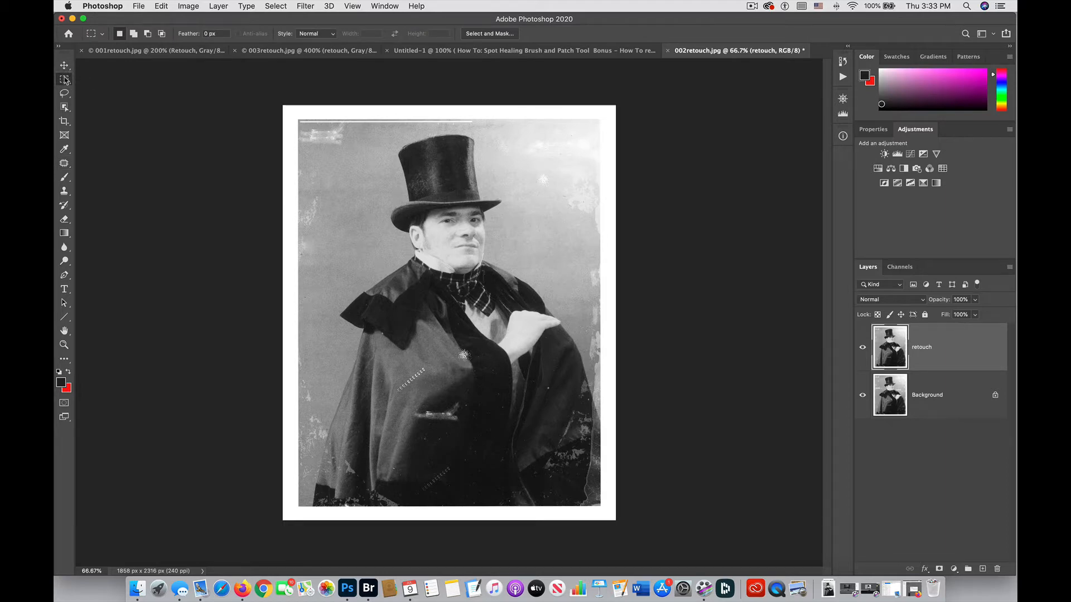
key("super+plus")
key("super+plus")
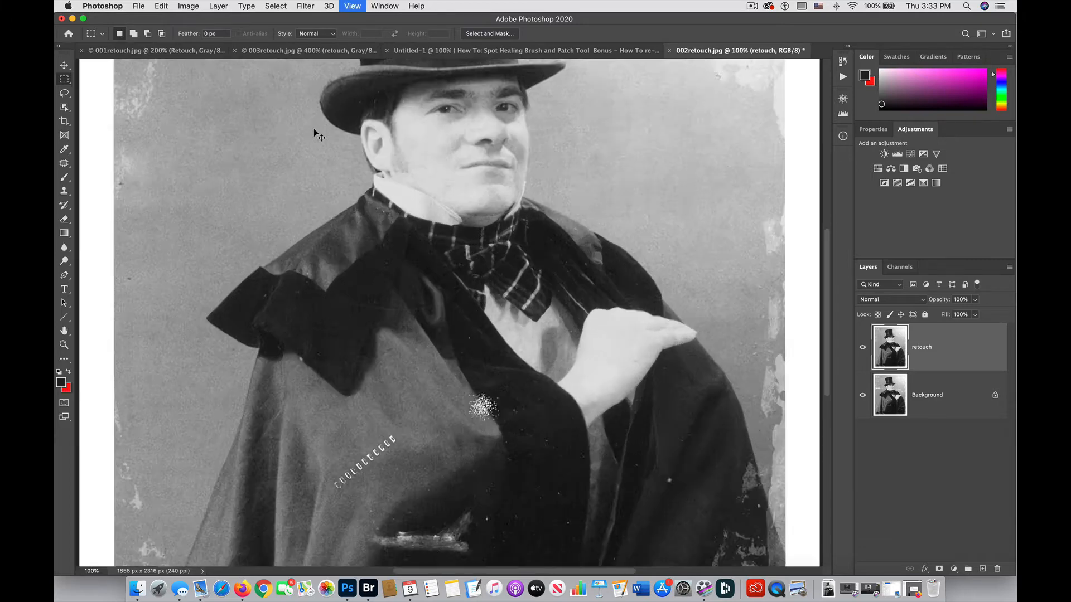
left_click_drag(336, 121, 281, 360)
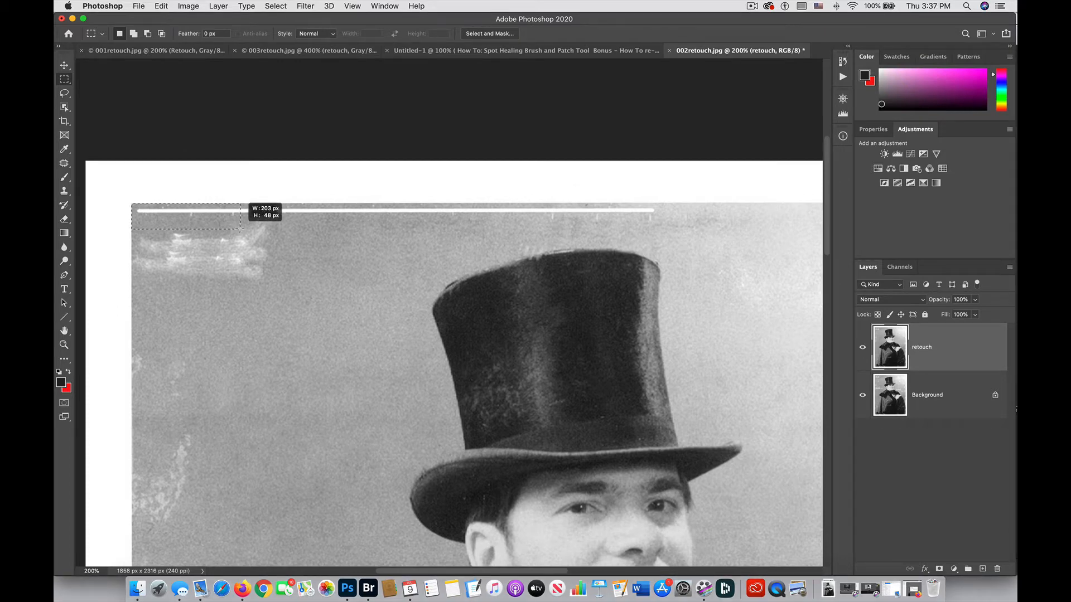
left_click_drag(326, 253, 758, 321)
left_click_drag(786, 418, 793, 552)
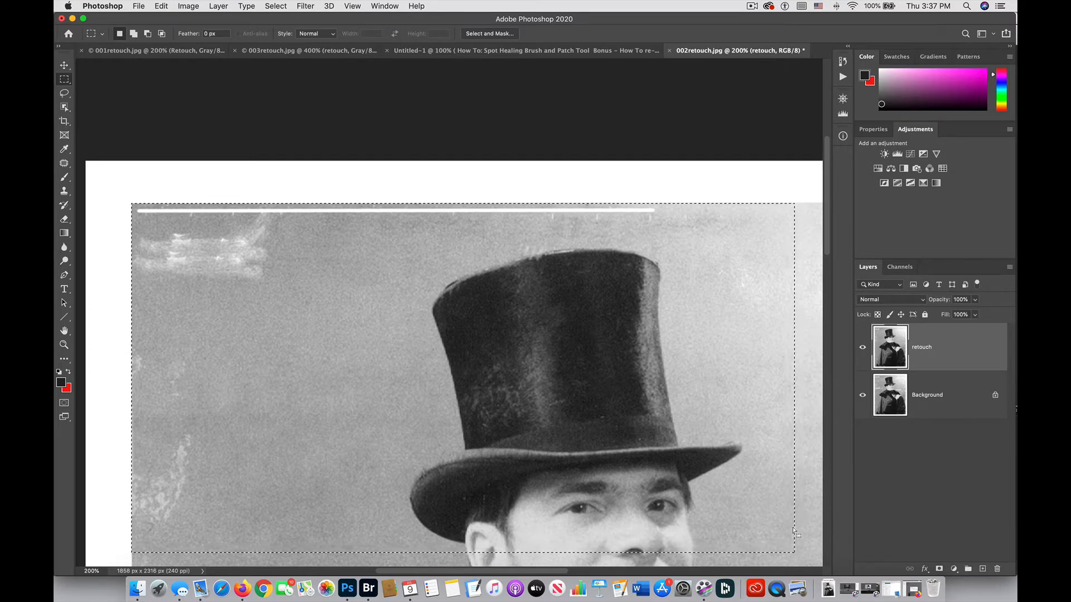
Step: Nudge the marquee selection to the right and back to the photo's left edge
key("Right")
key("Right")
key("Right")
key("Right")
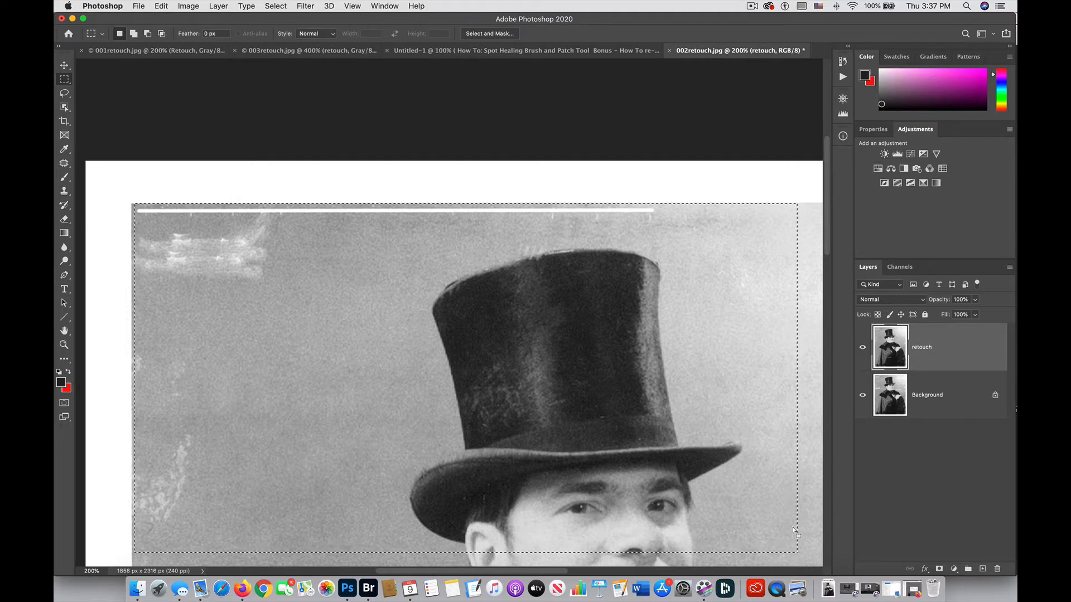
key("Left")
key("Left")
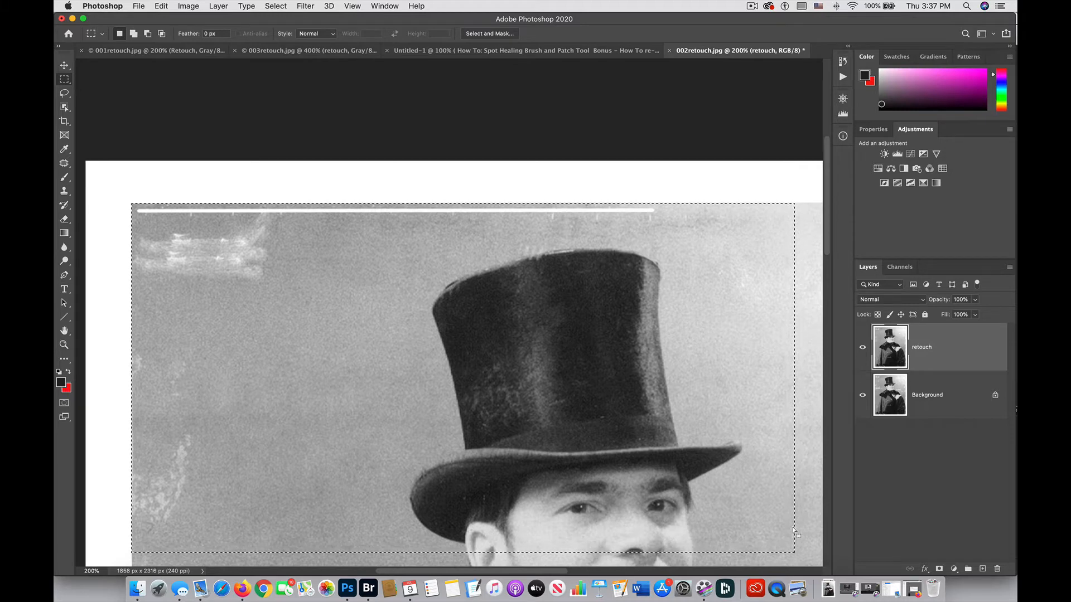
Step: Remove the white line along the photo's upper edge with the Healing Brush, sampling clean background nearby
scroll(792, 527, "left", 6)
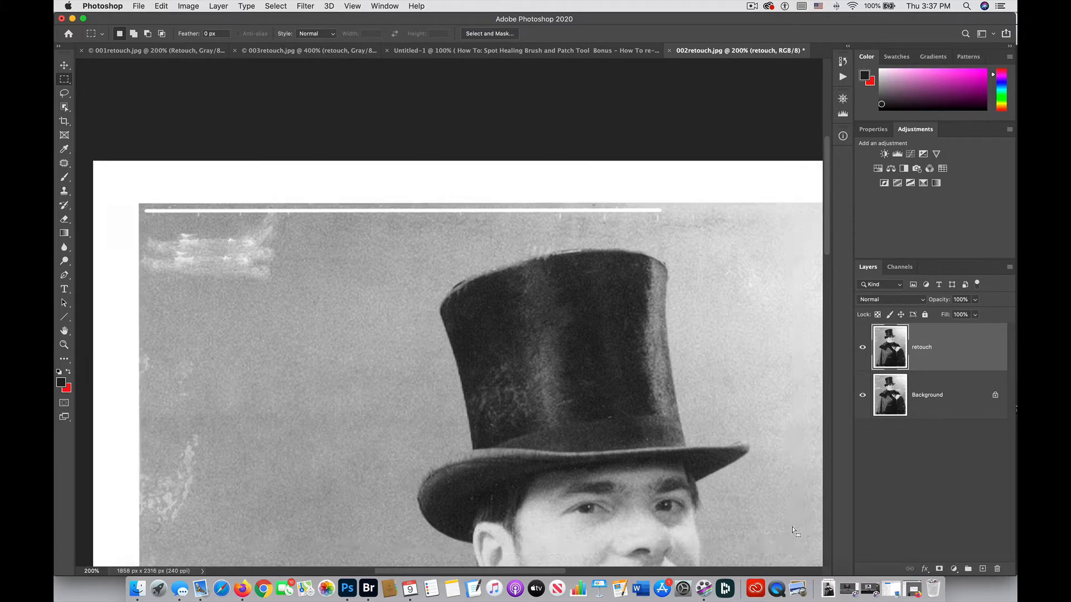
scroll(651, 345, "right", 6)
scroll(652, 345, "down", 2)
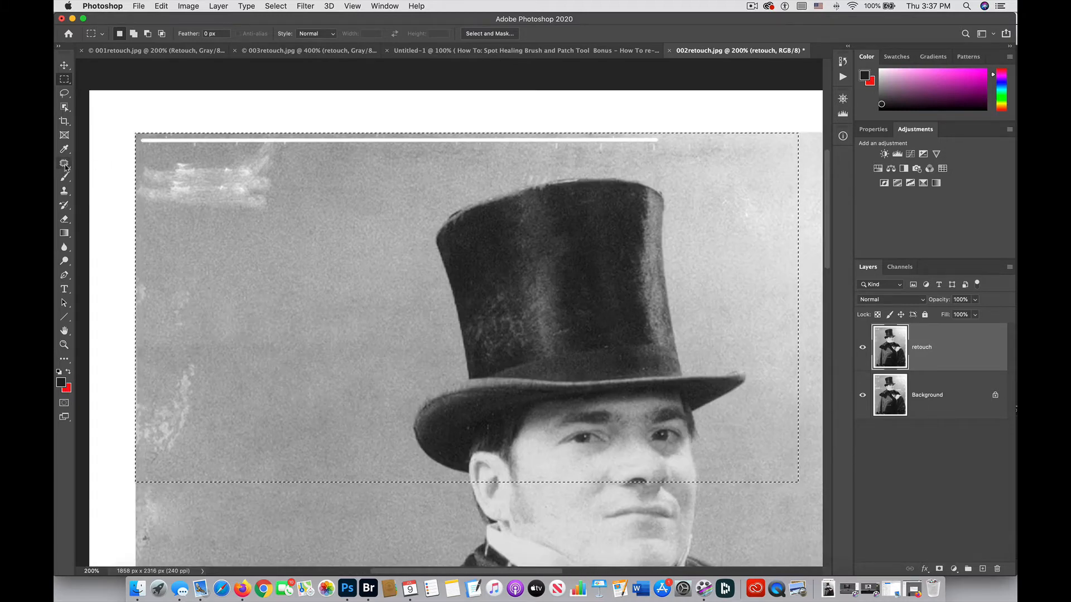
left_click_drag(66, 165, 66, 167)
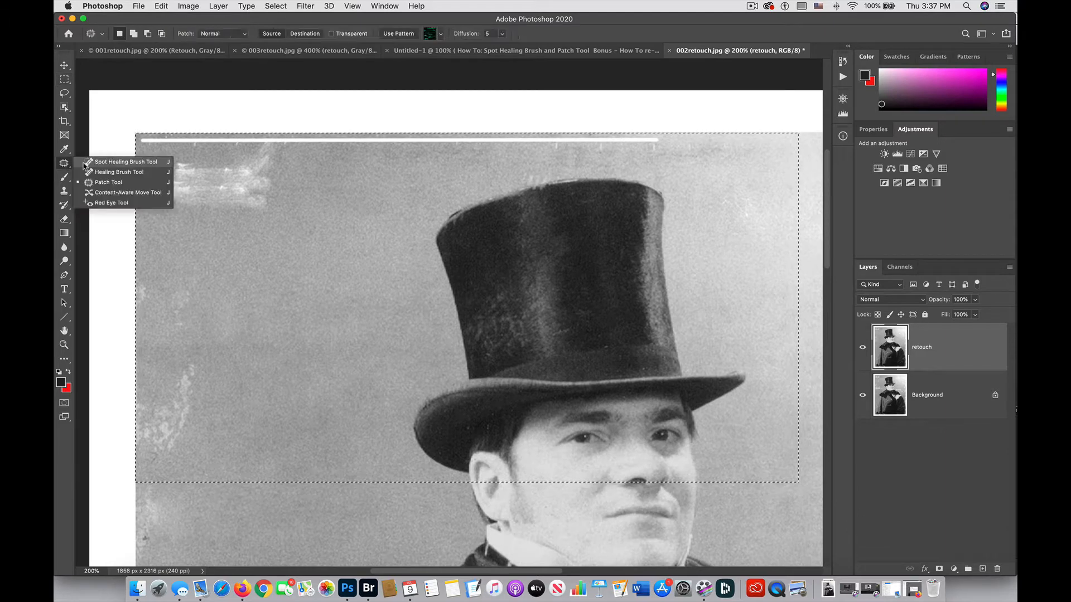
left_click(112, 173)
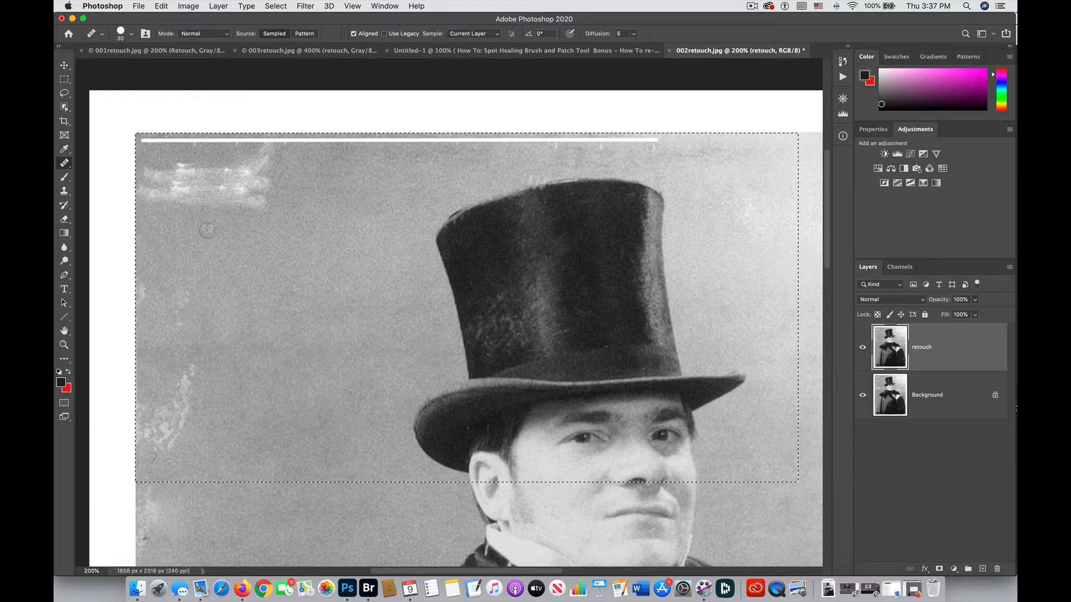
left_click(171, 224, "alt")
left_click(149, 142)
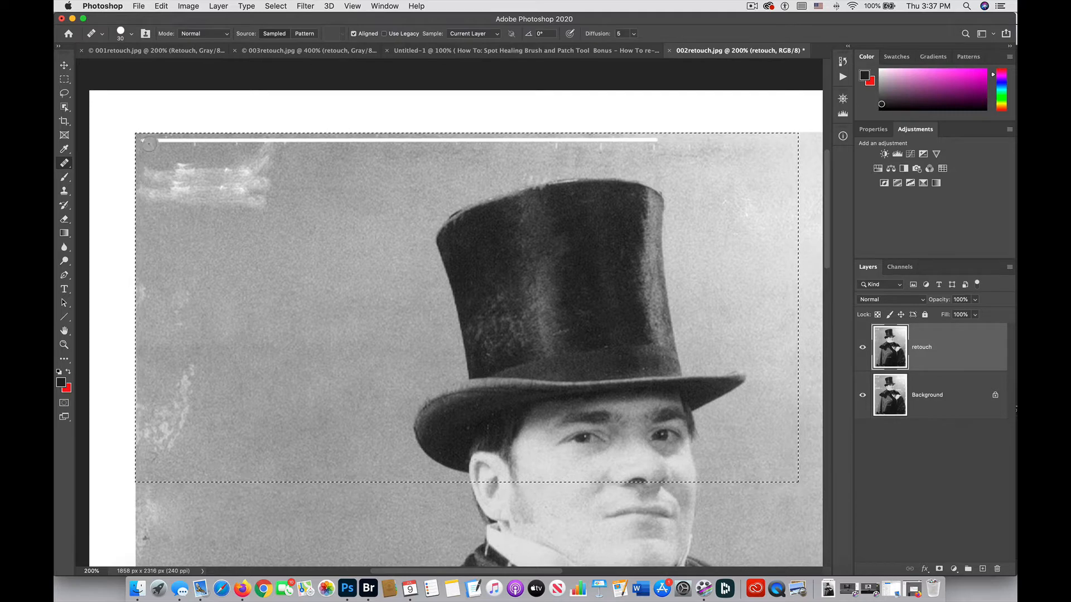
left_click_drag(144, 138, 185, 140)
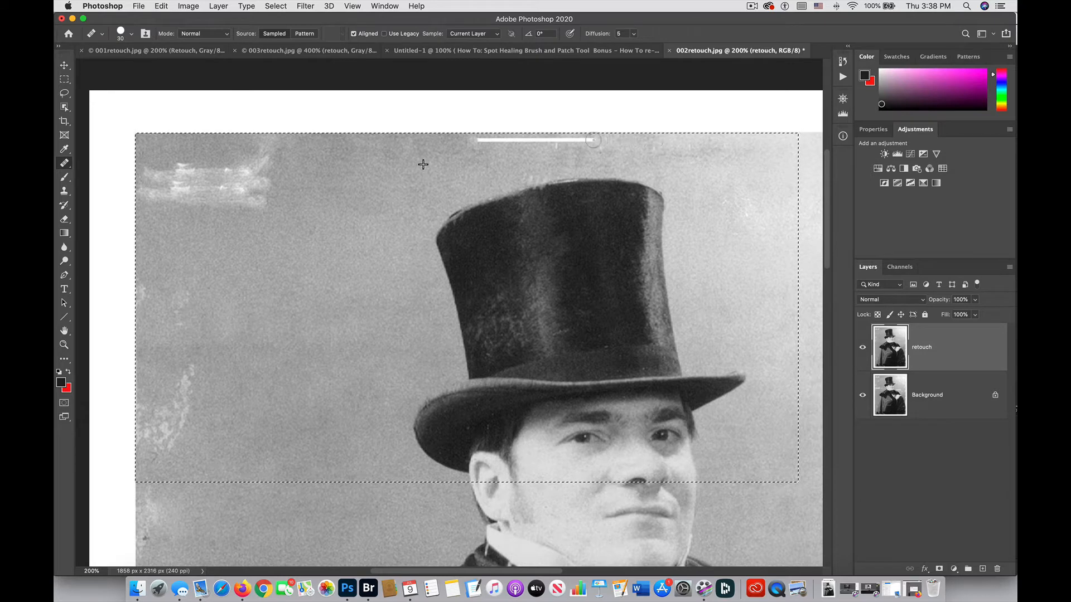
left_click(489, 160, "alt")
left_click_drag(519, 140, 458, 140)
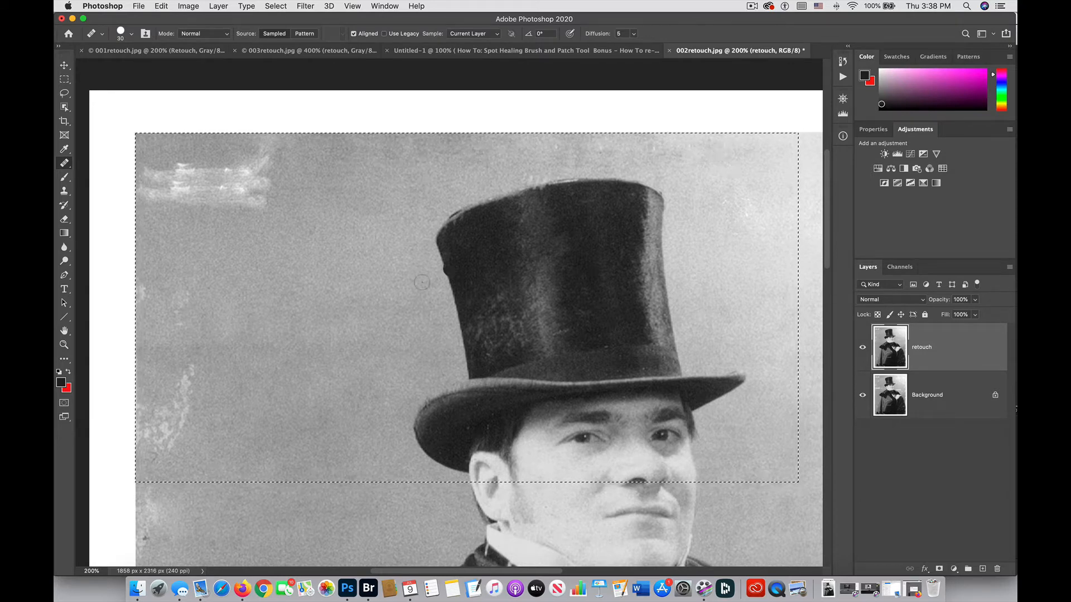
Step: Enlarge the Healing Brush to 100 and heal the light blotches along the photo's left edge
key("bracketright")
key("bracketright")
scroll(301, 253, "down", 6)
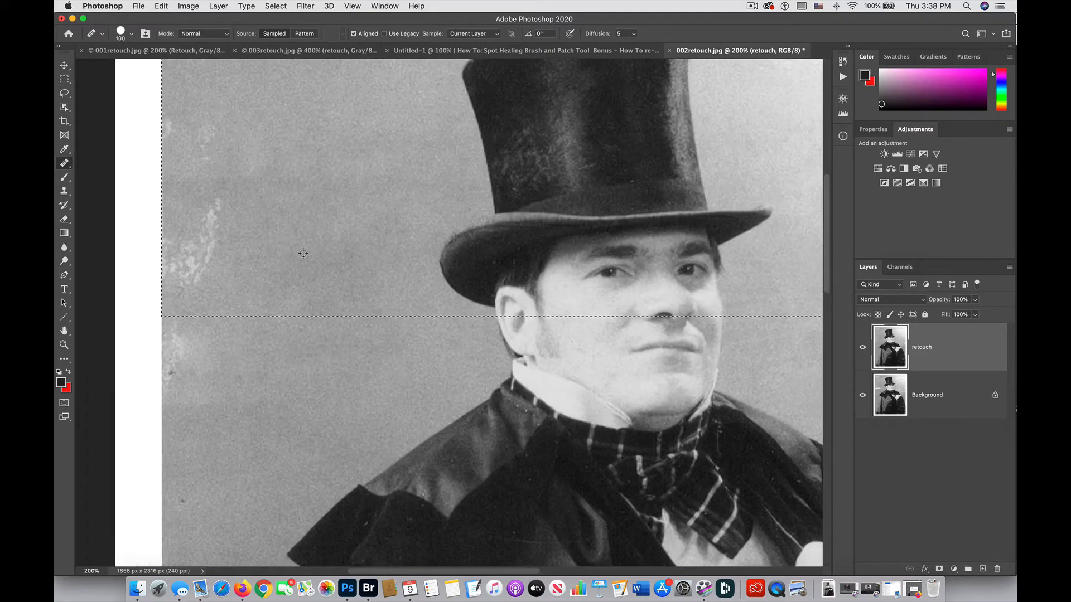
key("bracketright")
key("bracketright")
key("bracketright")
key("bracketright")
key("bracketright")
mouse_move(174, 283)
left_mouse_down()
mouse_move(209, 211)
mouse_move(179, 260)
mouse_move(168, 217)
mouse_move(176, 181)
mouse_move(219, 159)
mouse_move(216, 128)
mouse_move(179, 134)
left_mouse_up()
left_click(288, 130, "alt")
Step: Heal the white scuff marks in the photo's upper-left corner and even out the background below, resampling clean areas
scroll(278, 185, "up", 6)
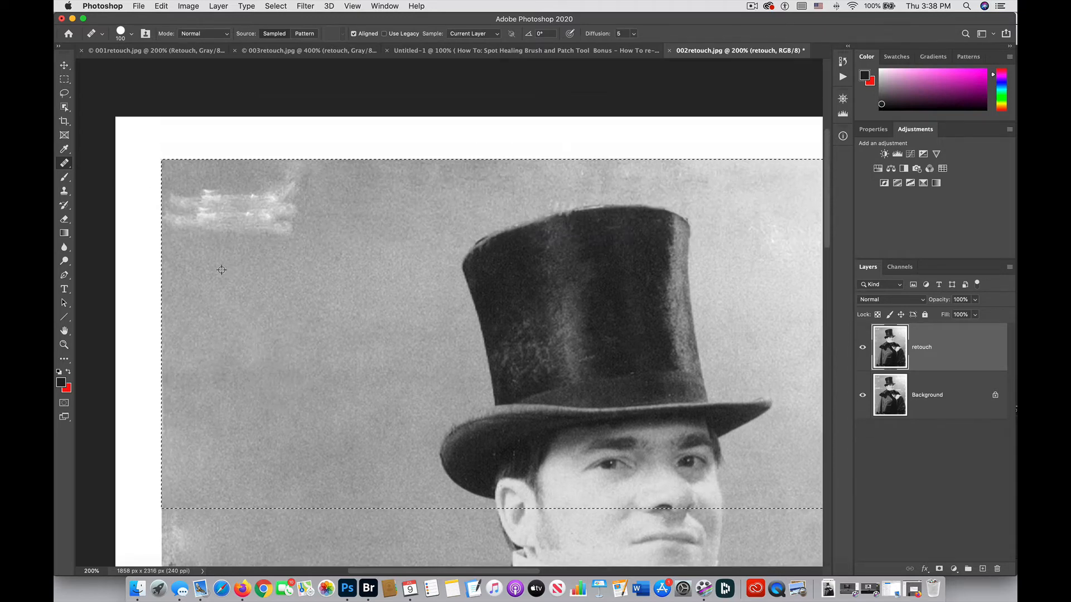
mouse_move(170, 226)
left_mouse_down()
mouse_move(239, 220)
mouse_move(244, 239)
mouse_move(290, 234)
mouse_move(245, 208)
mouse_move(333, 178)
left_mouse_up()
left_click(314, 246, "alt")
left_click_drag(168, 203, 168, 201)
left_click(278, 347, "alt")
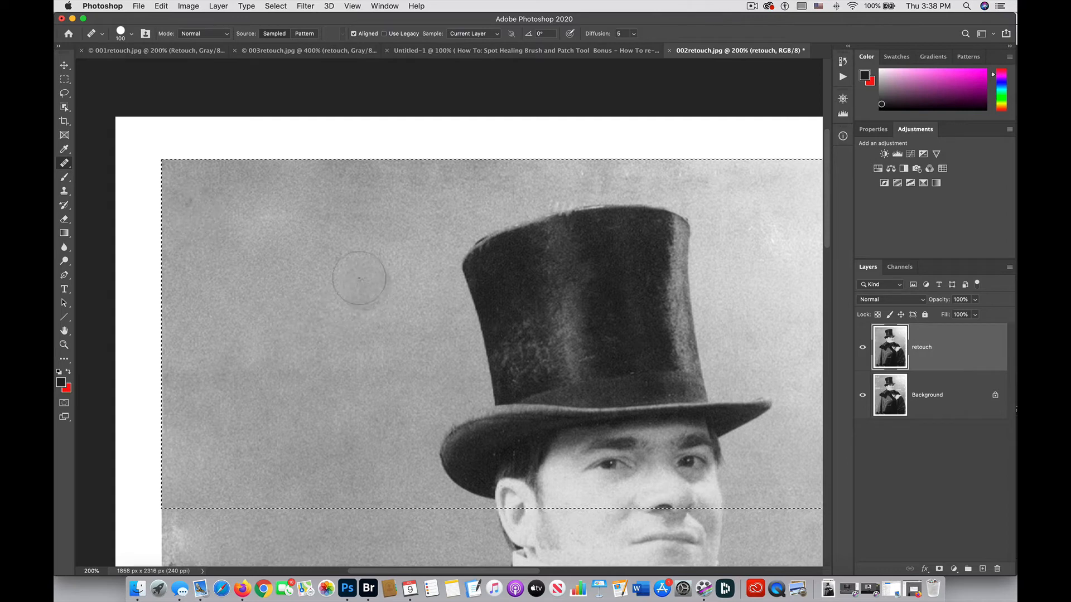
left_click(201, 201)
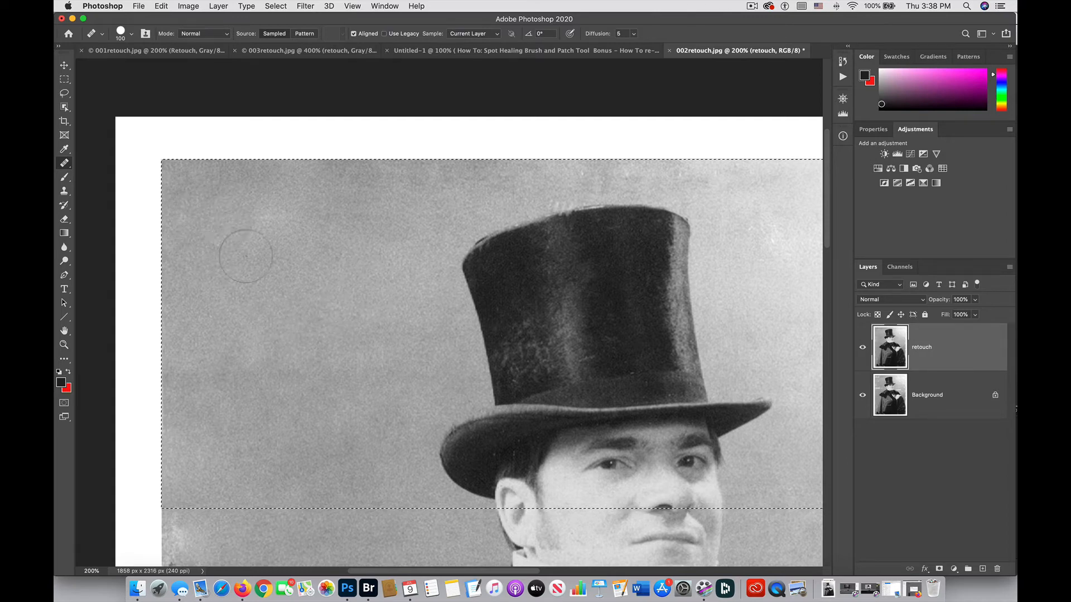
left_click(292, 393, "alt")
left_click_drag(221, 369, 230, 349)
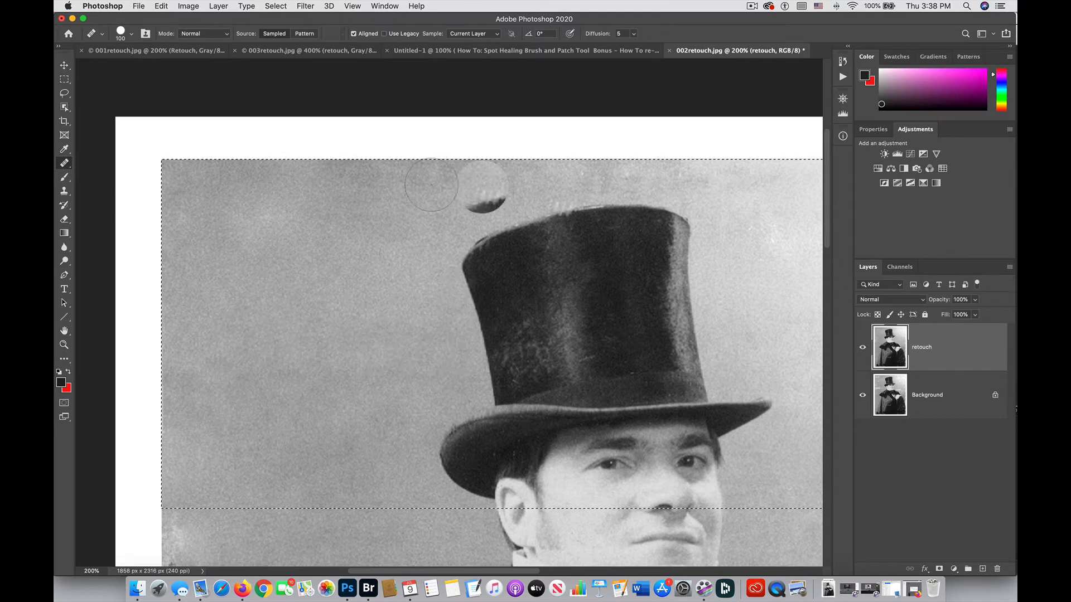
Step: Move the marquee selection to the right so its edge aligns with the photo's right border
left_click_drag(435, 306, 110, 312)
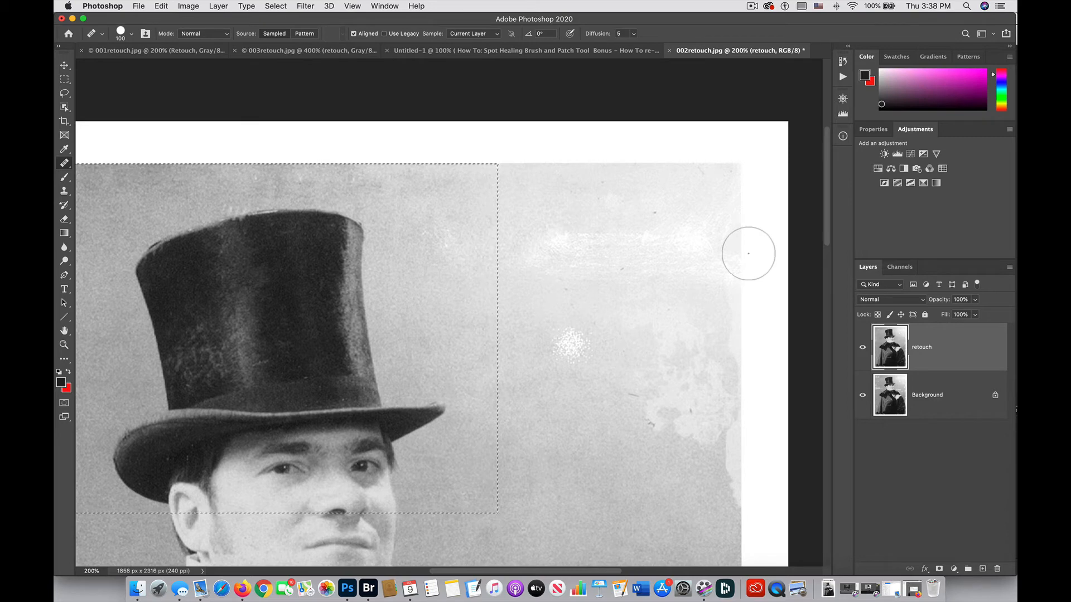
key("m")
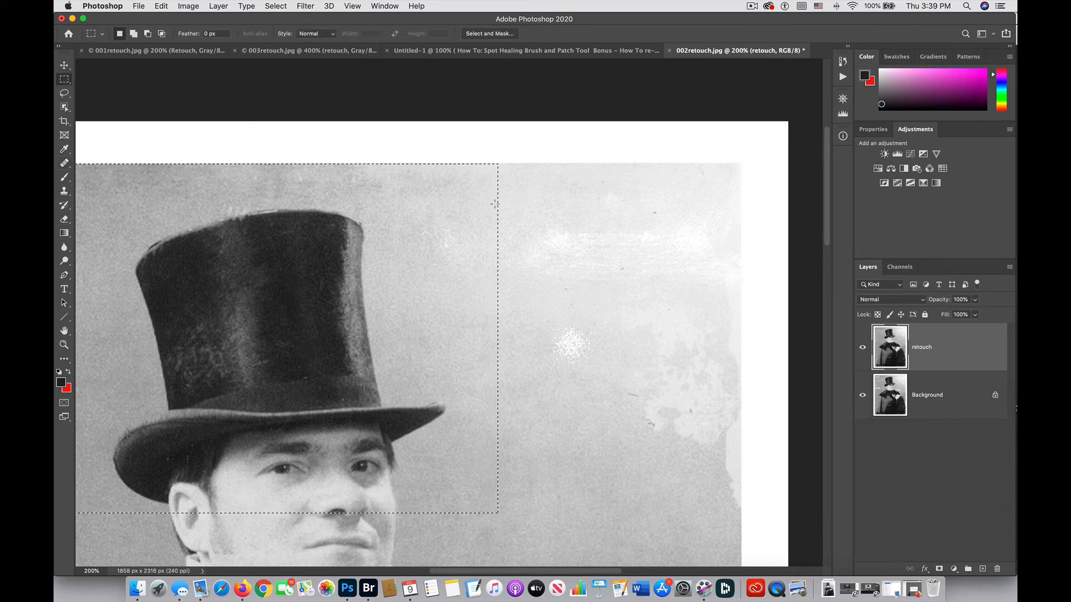
left_click_drag(483, 210, 717, 212)
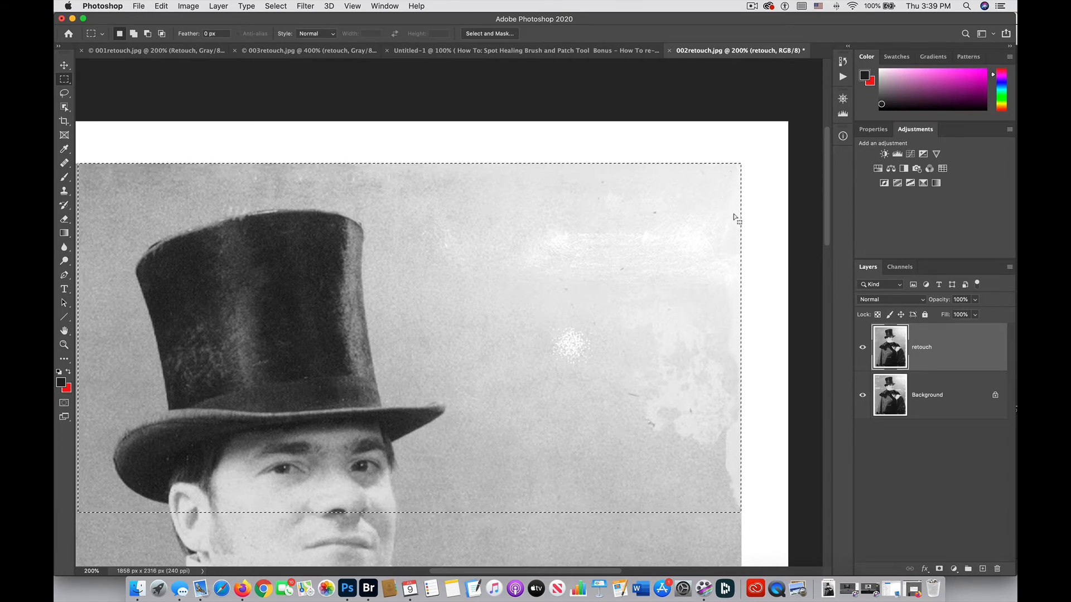
Step: Heal the speckled white spot in the background to the right of the top hat
left_click(65, 163)
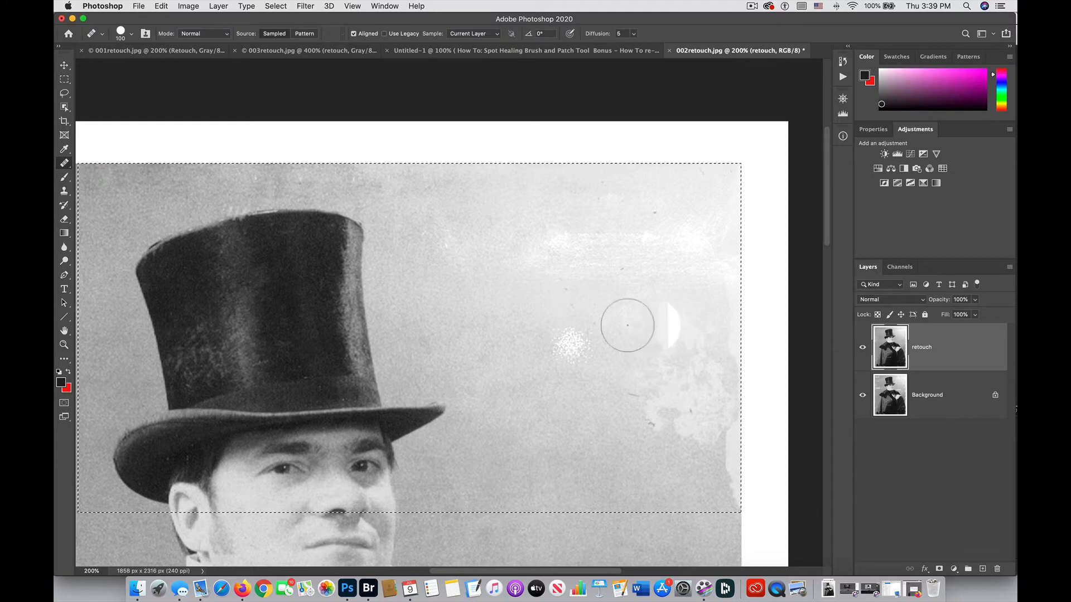
left_click(518, 279, "alt")
left_click(566, 349)
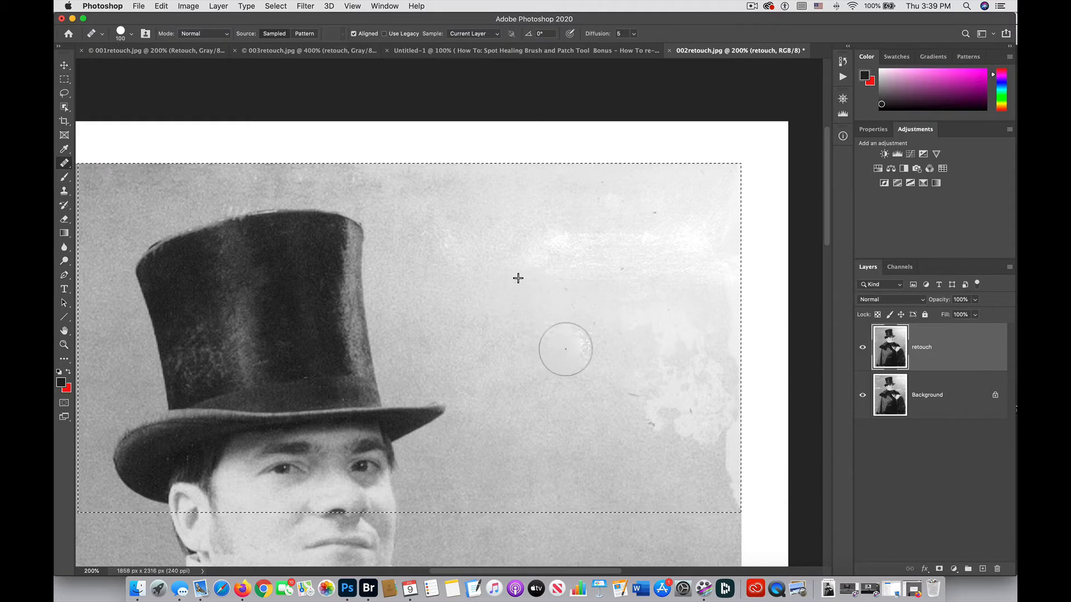
left_click(584, 340)
Step: Heal the small dark specks and scratches in the photo's upper-right background, resampling nearby tones
left_click(495, 284, "alt")
left_click(647, 249)
left_click(583, 339, "alt")
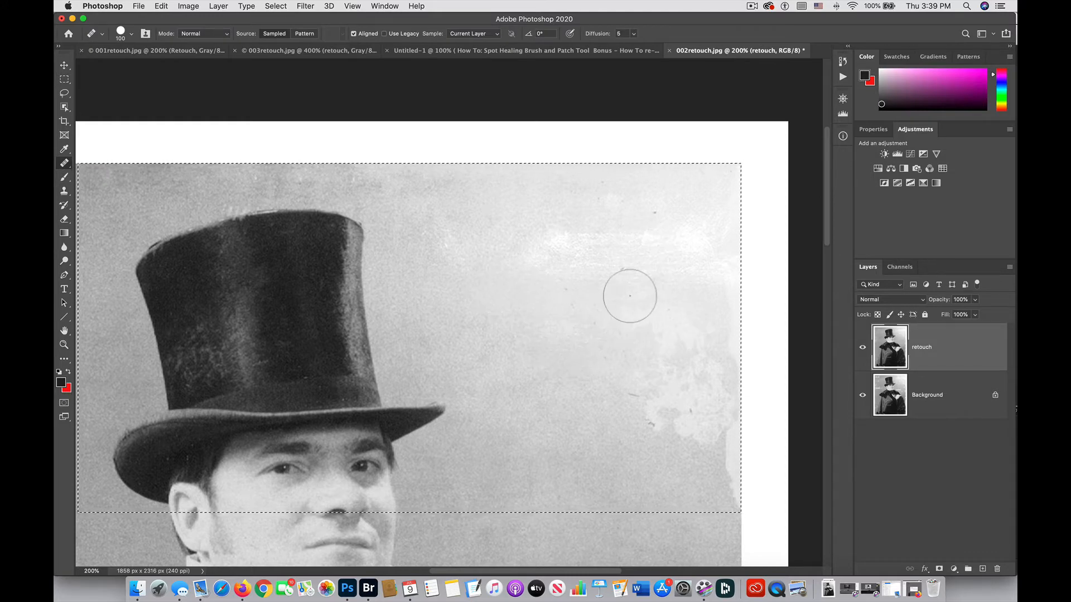
left_click(552, 284)
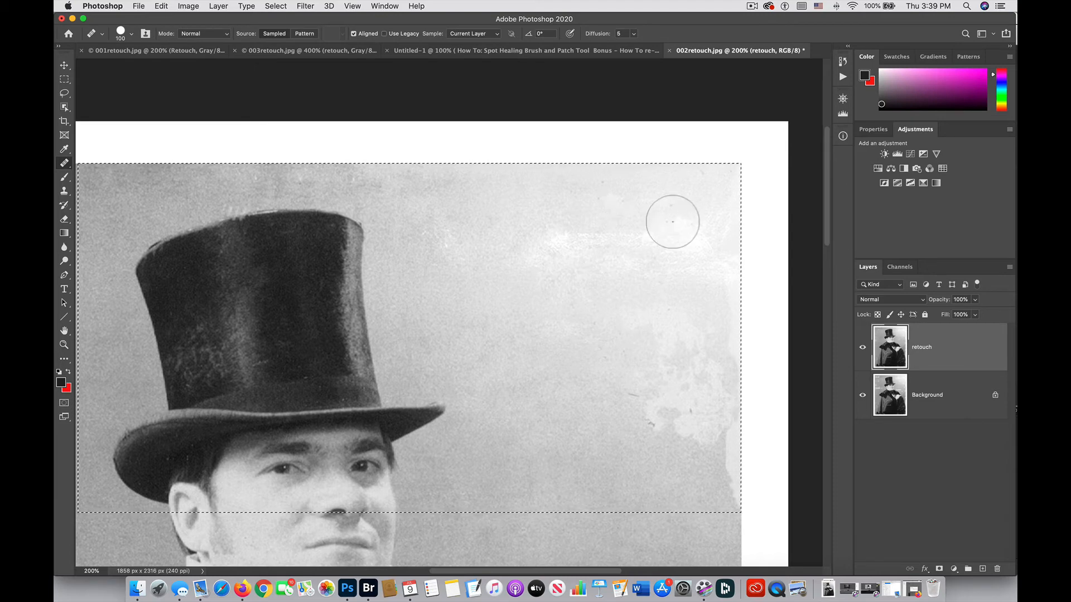
Step: Cover the light patch just right of the hat using the Clone Stamp at size 70, sampling clean background
left_click(65, 192)
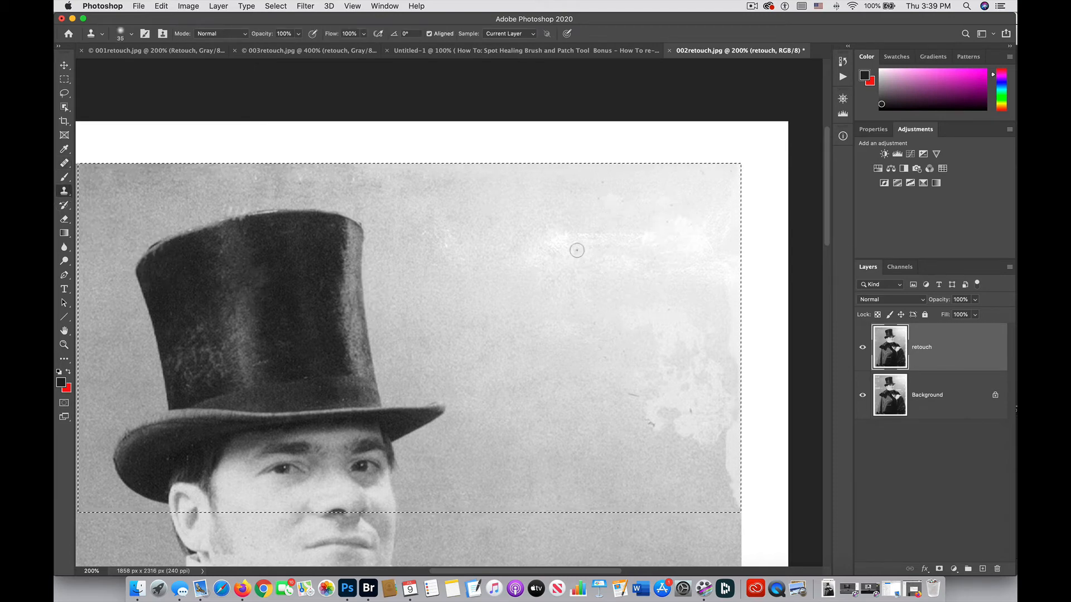
key("bracketright")
key("bracketright")
key("bracketright")
key("bracketright")
key("bracketright")
left_click(484, 282, "alt")
left_click(452, 243)
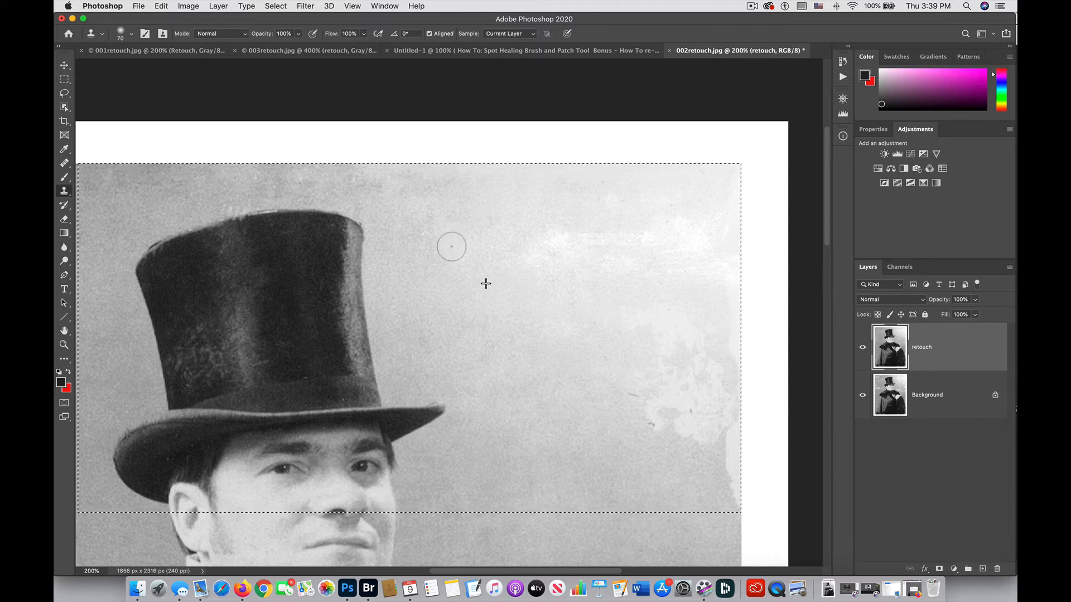
Step: Clone clean background over the peeling blotches near the photo's right edge, undoing the stroke across the light streak above
left_click(645, 419)
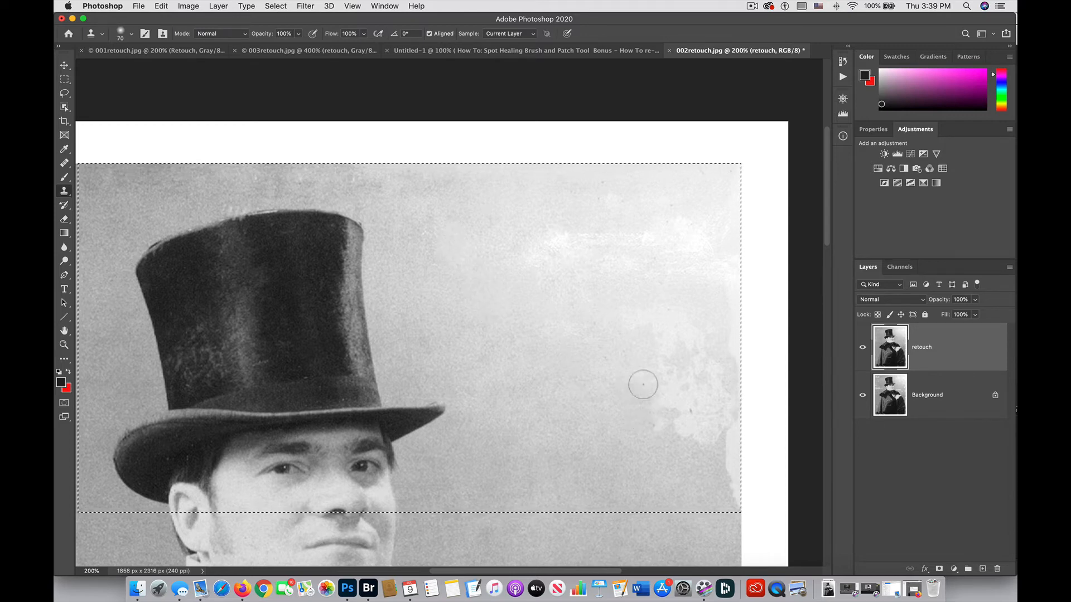
left_click_drag(655, 397, 662, 450)
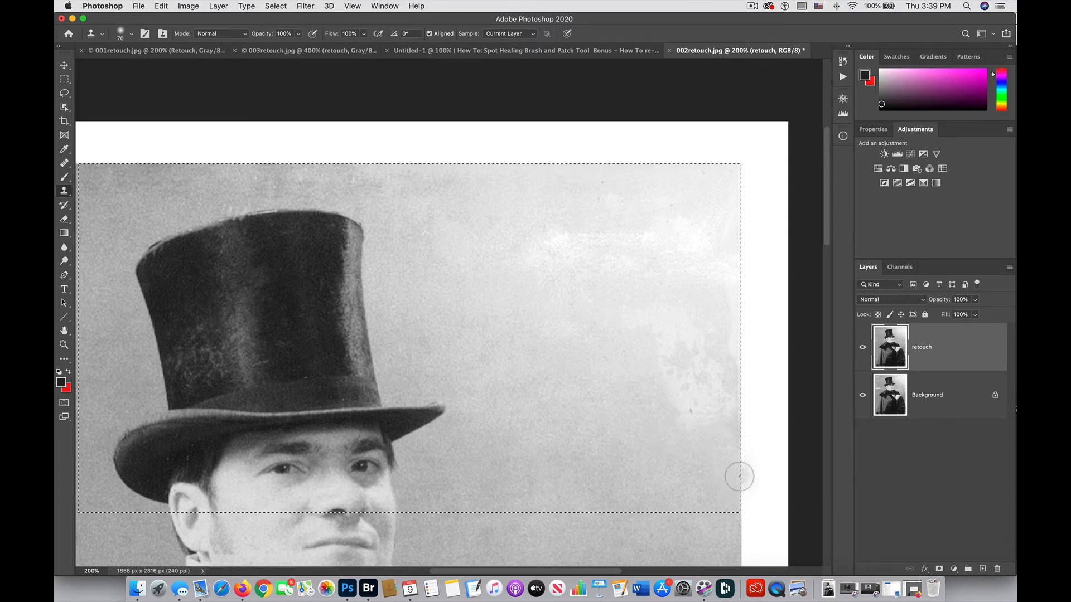
left_click_drag(689, 417, 681, 353)
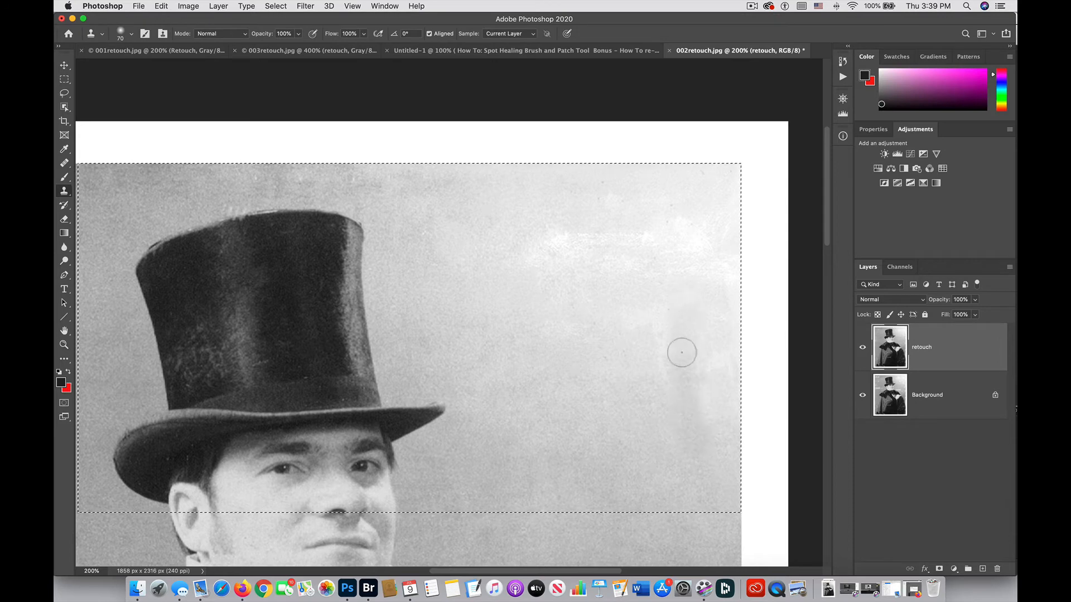
left_click_drag(667, 437, 658, 287)
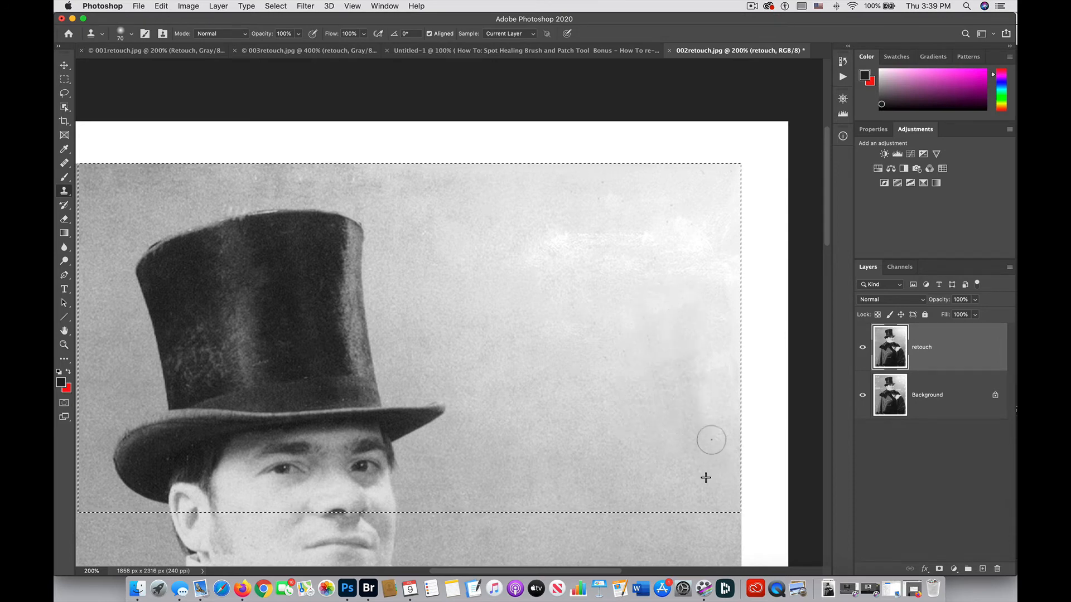
left_click_drag(674, 274, 582, 266)
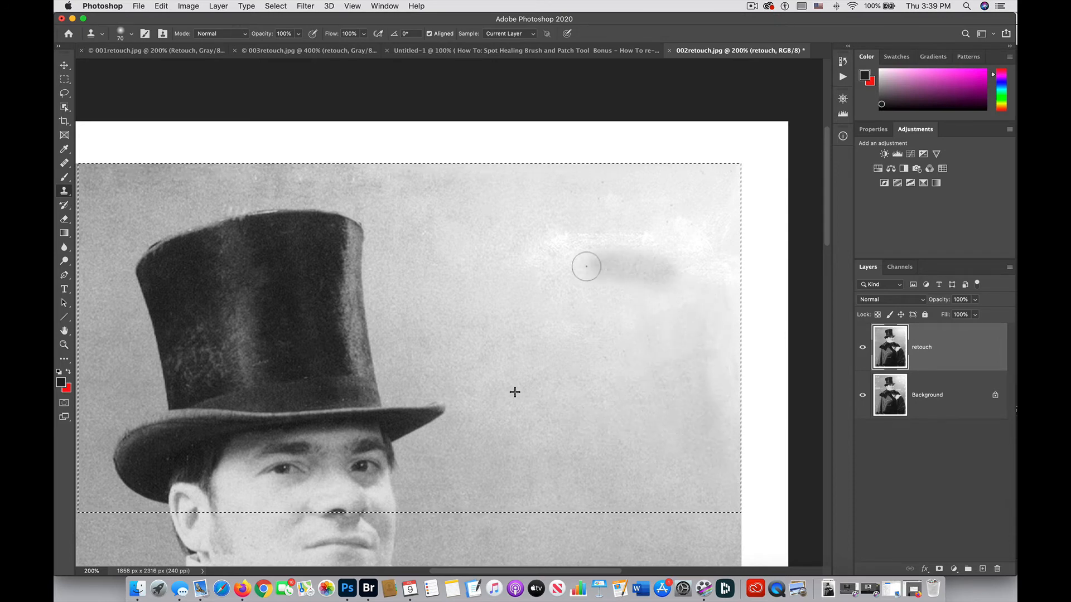
key("super+z")
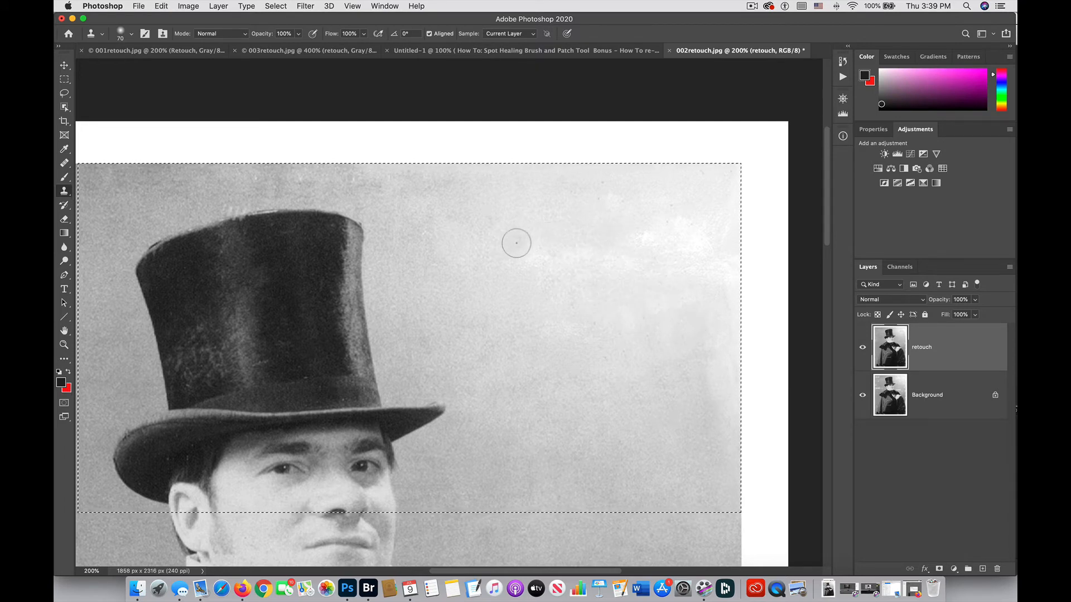
Step: Heal the light streak in the background right of the top hat using the Healing Brush at size 100, resampling clean tones below it
left_click(68, 164)
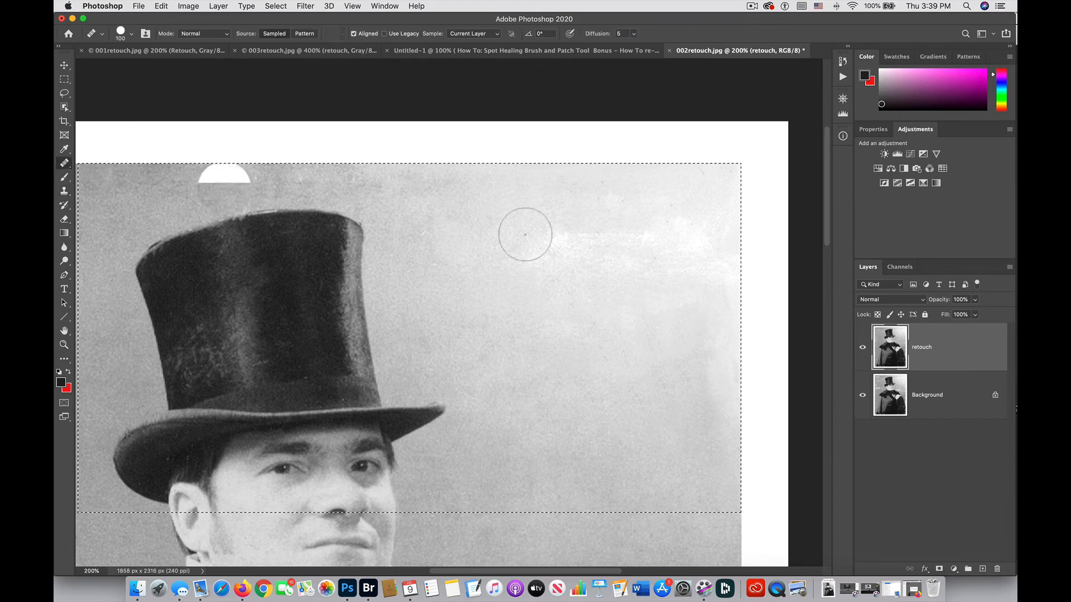
left_click(618, 330, "alt")
mouse_move(632, 256)
left_mouse_down()
mouse_move(550, 253)
mouse_move(542, 265)
left_mouse_up()
left_click(583, 314, "alt")
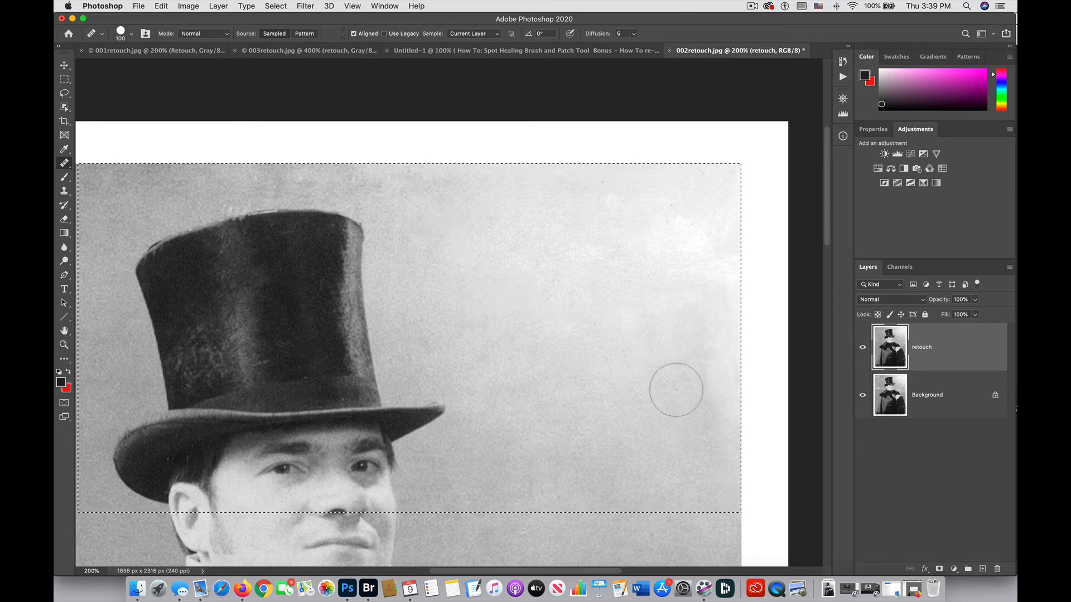
left_click_drag(676, 390, 648, 363)
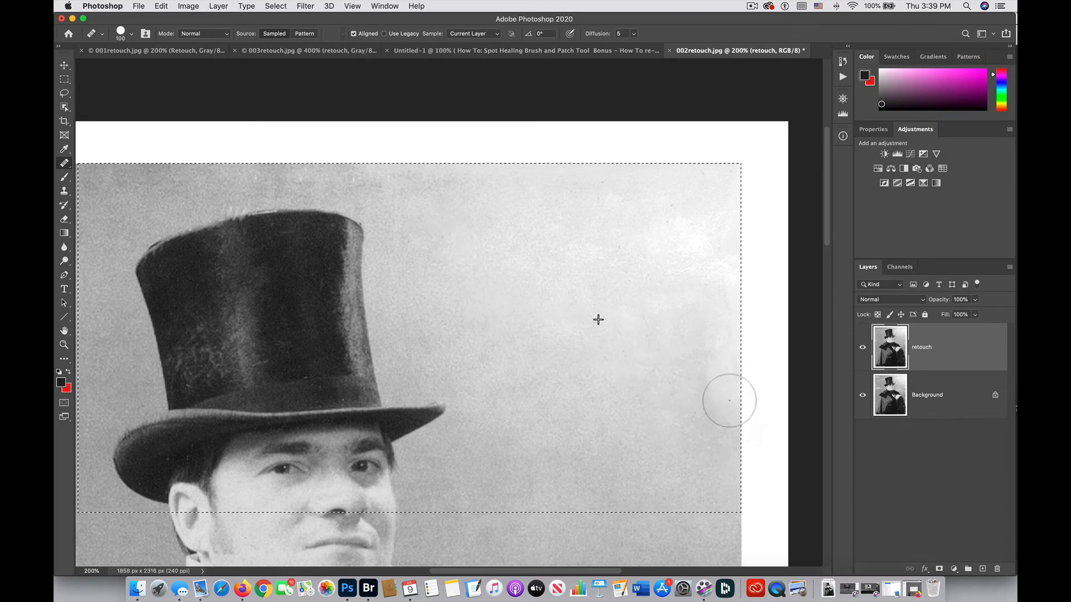
left_click_drag(716, 325, 675, 345)
left_click(660, 355, "alt")
left_click(582, 262)
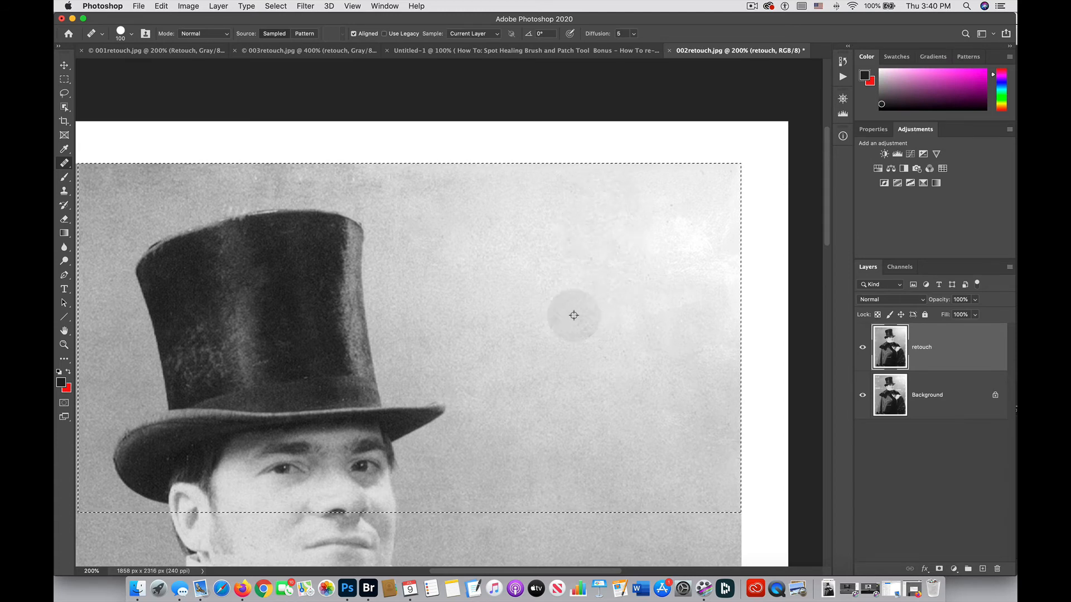
Step: Heal the bright blotches near the photo's upper-right edge with sampled background, and clear the selection around the photo area
mouse_move(664, 216)
left_mouse_down()
mouse_move(692, 247)
mouse_move(690, 304)
left_mouse_up()
left_click(653, 345, "alt")
mouse_move(704, 238)
left_mouse_down()
mouse_move(728, 187)
mouse_move(736, 351)
left_mouse_up()
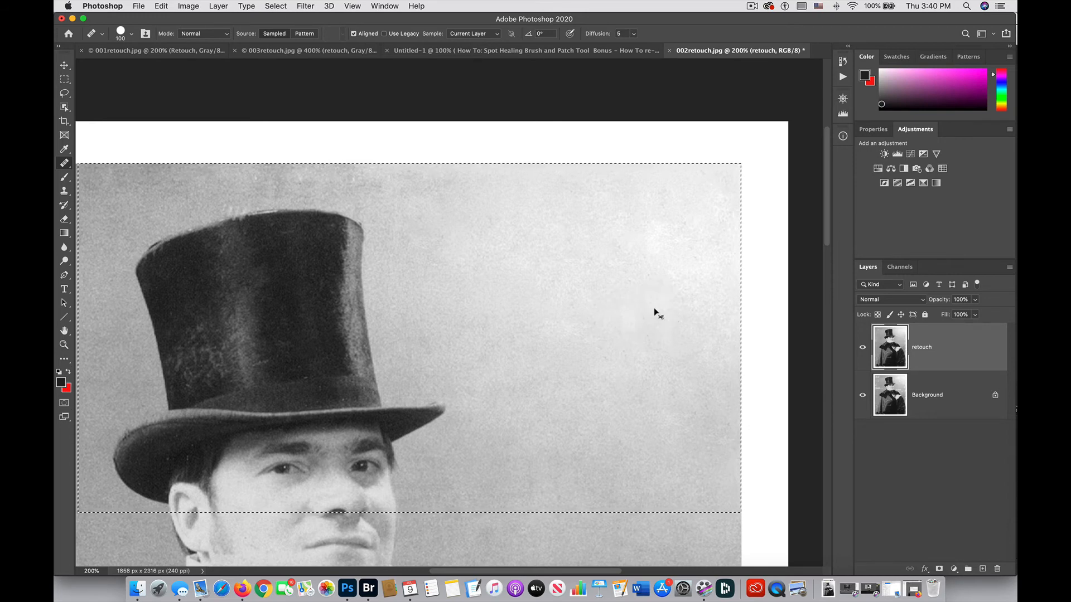
key("super+d")
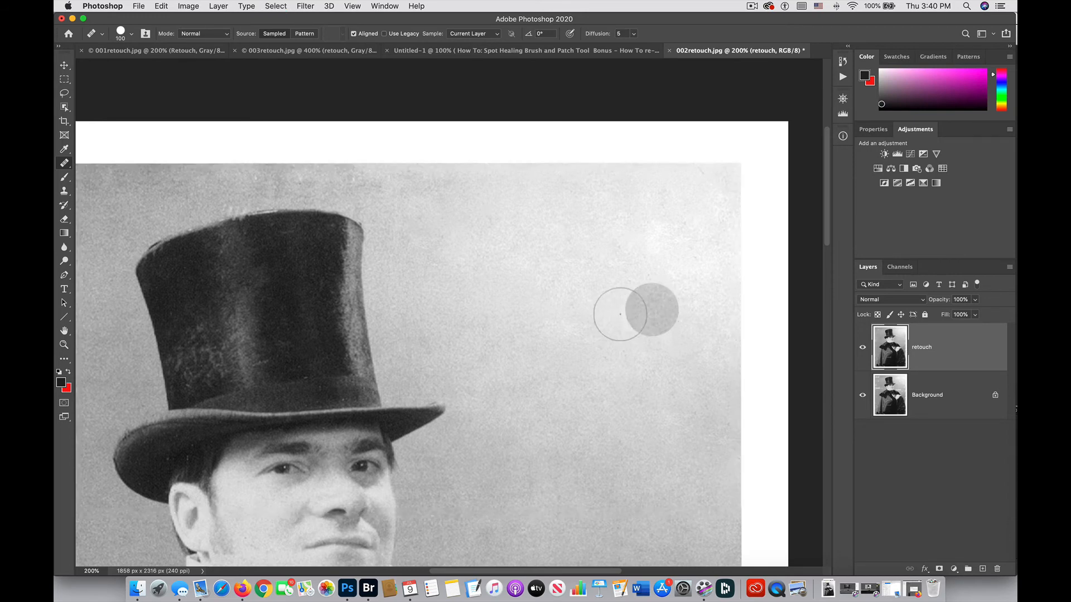
Step: View the portrait at 100% and compare the retouch layer with the original by toggling its visibility
key("super+minus")
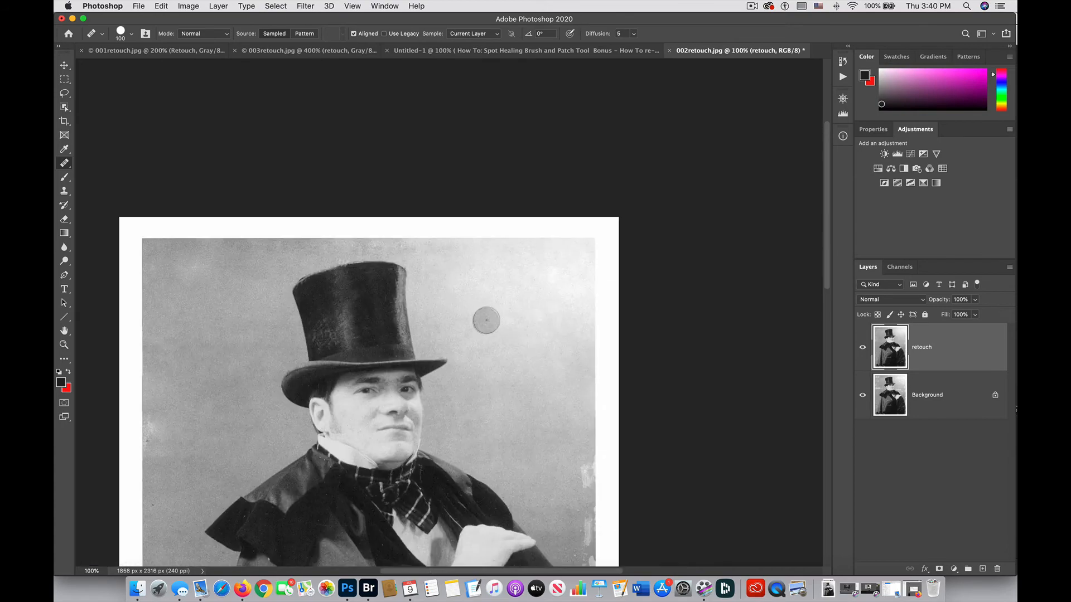
left_click_drag(499, 379, 550, 251)
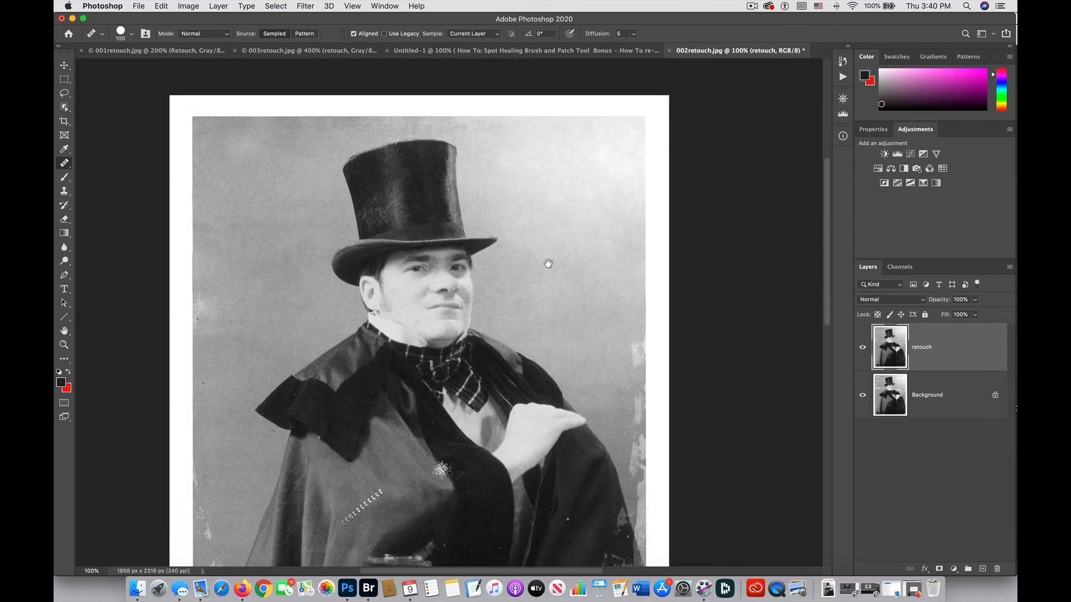
left_click(863, 348)
left_click(863, 349)
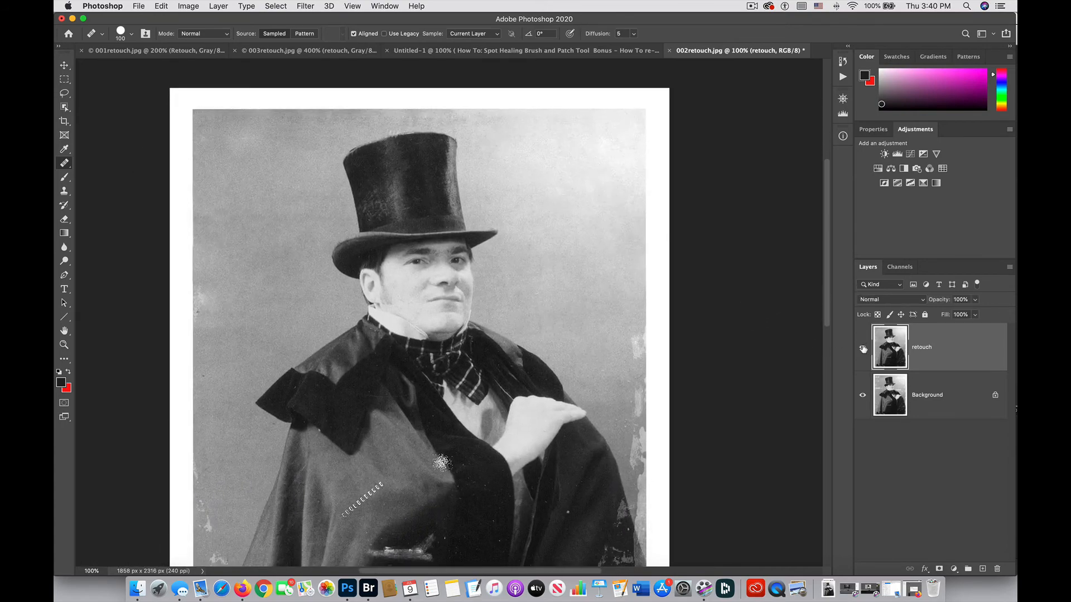
left_click(863, 348)
left_click(863, 349)
Step: Patch the uneven upper-right corner of the background with the Patch tool, using the cleaner area below it as the source
right_click(64, 165)
left_click(109, 183)
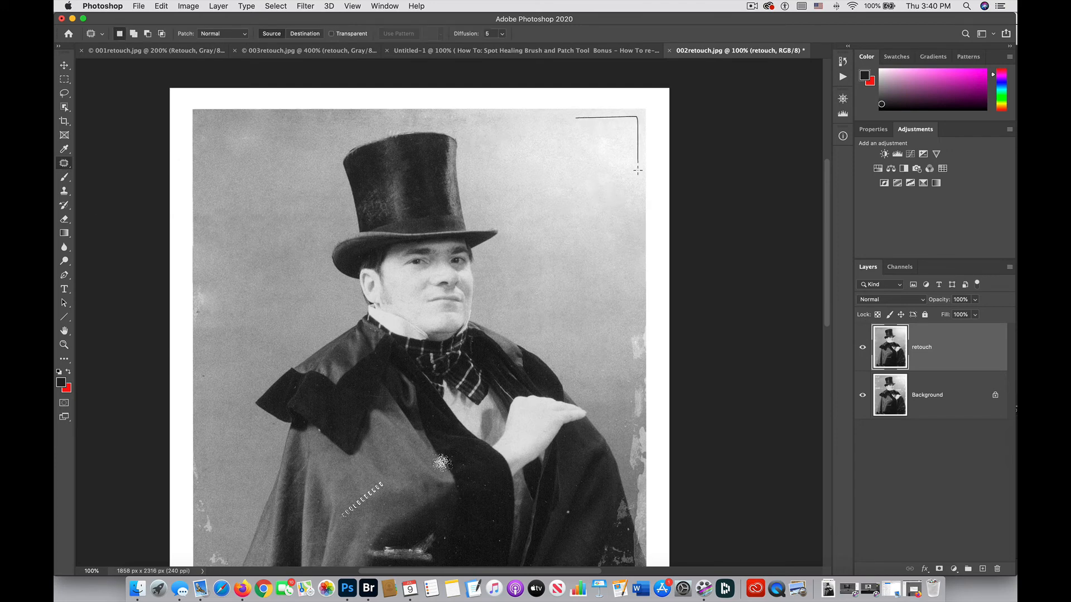
left_click_drag(574, 122, 575, 118)
mouse_move(609, 167)
left_mouse_down()
mouse_move(569, 278)
mouse_move(582, 276)
left_mouse_up()
left_click(613, 279)
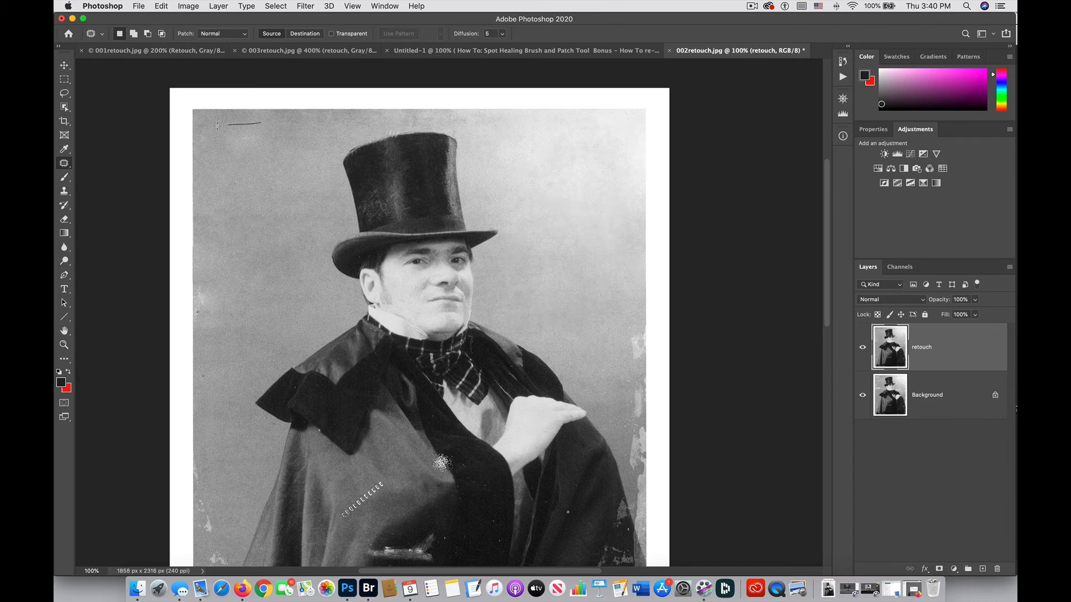
Step: Patch the mottled upper-left background beside the hat with clean background from lower down, and deselect the patch
left_click_drag(317, 134, 262, 123)
left_click_drag(273, 168, 283, 285)
left_click(307, 165)
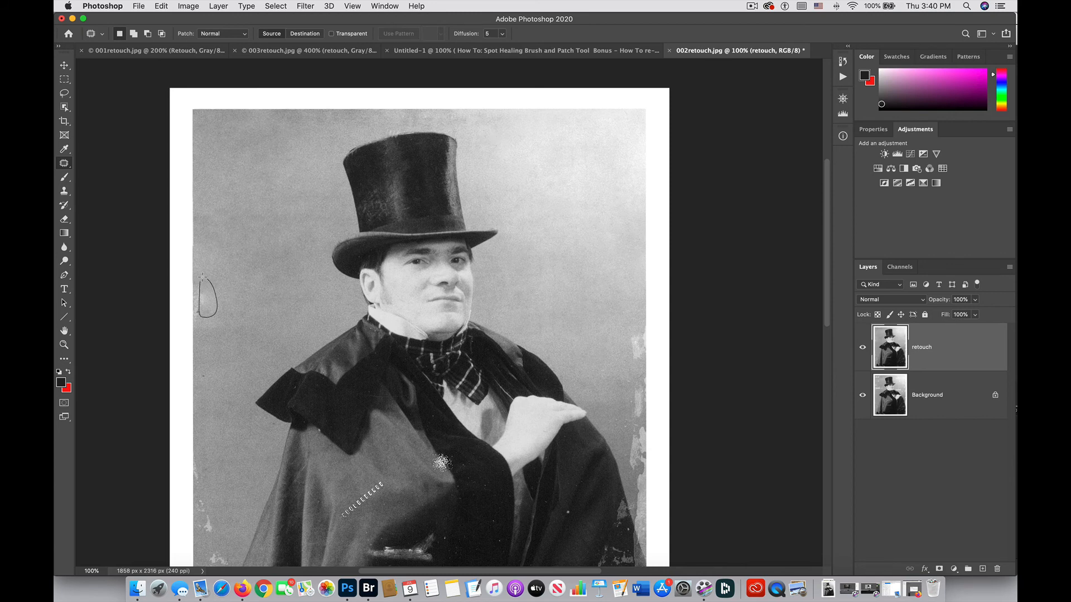
Step: Patch the speckled blemish along the photo's left edge, level with the man's face
left_click_drag(203, 277, 204, 278)
scroll(525, 458, "down", 10)
scroll(524, 457, "right", 8)
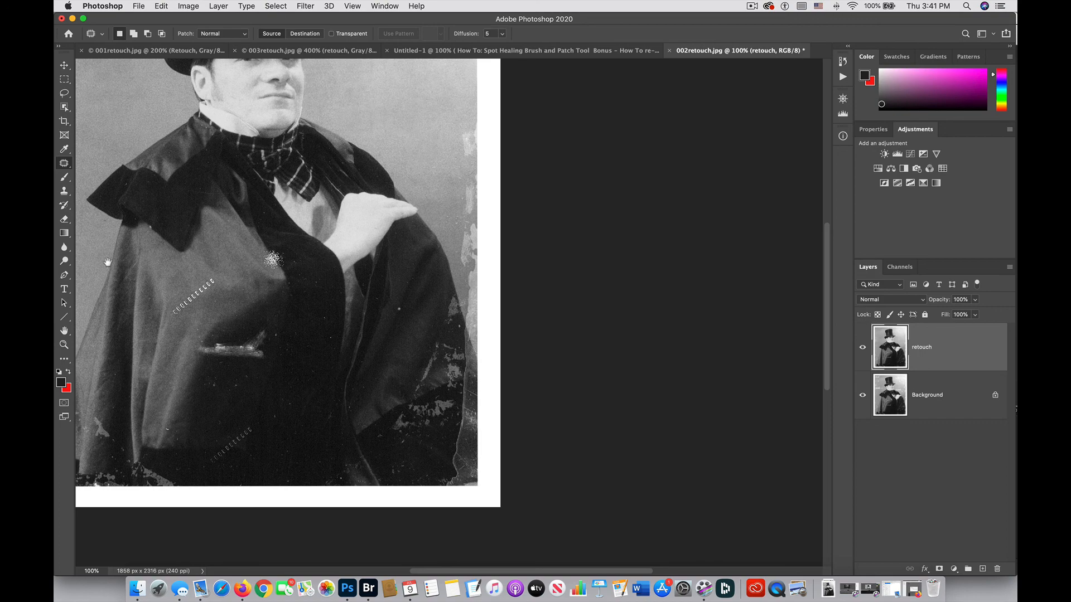
left_click_drag(106, 266, 294, 458)
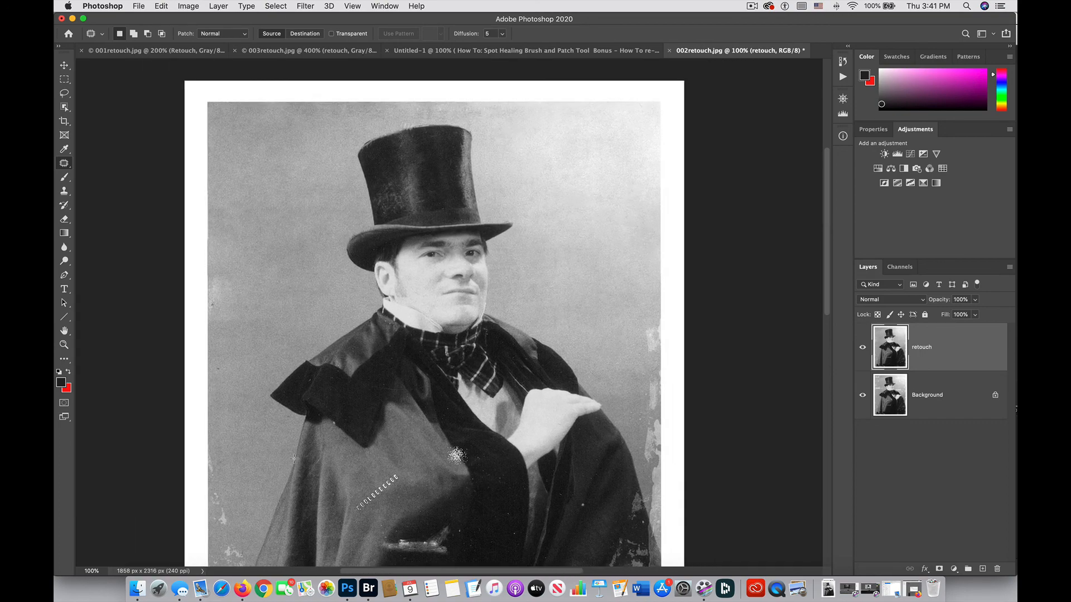